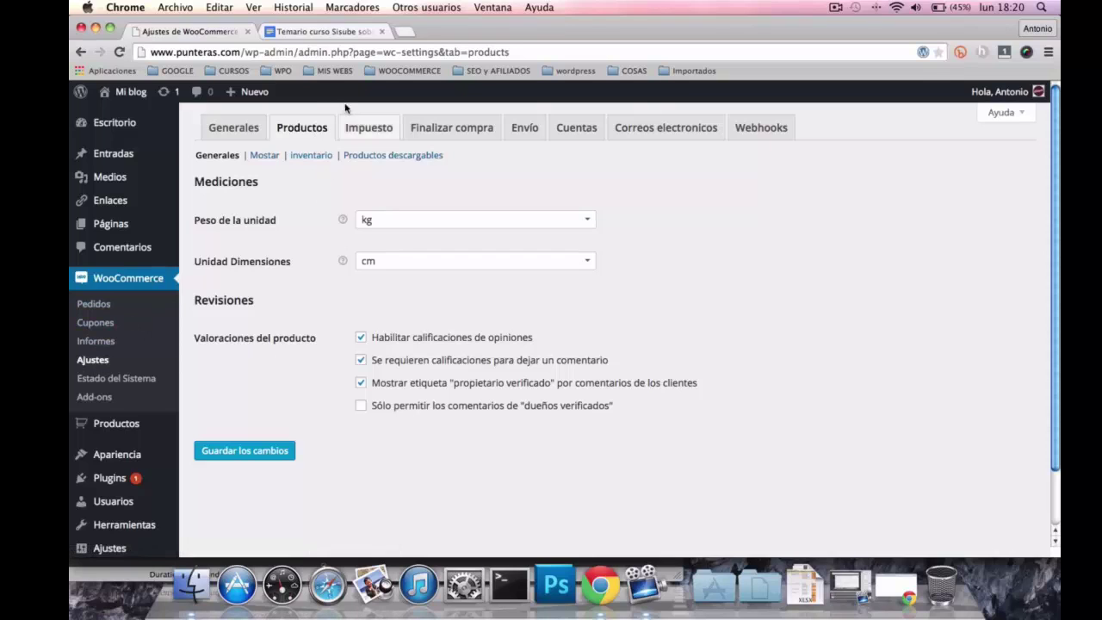
- In the general product settings, set the weight unit to gr and keep cm as the measurement unit
{"action": "left_click", "coordinate": [305, 136]}
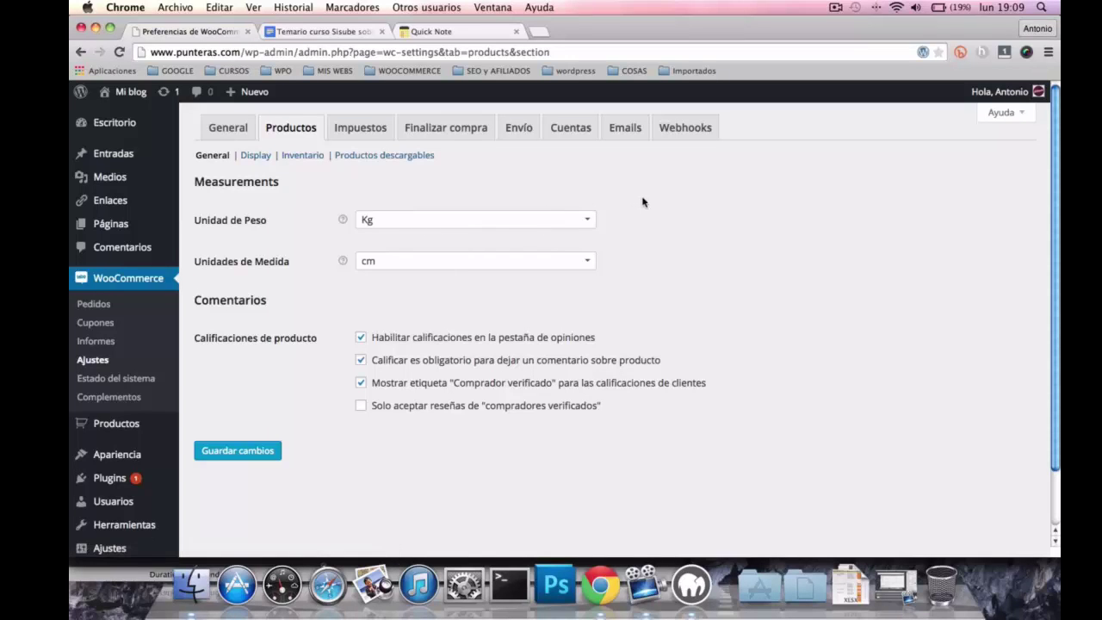
{"action": "left_click", "coordinate": [588, 223]}
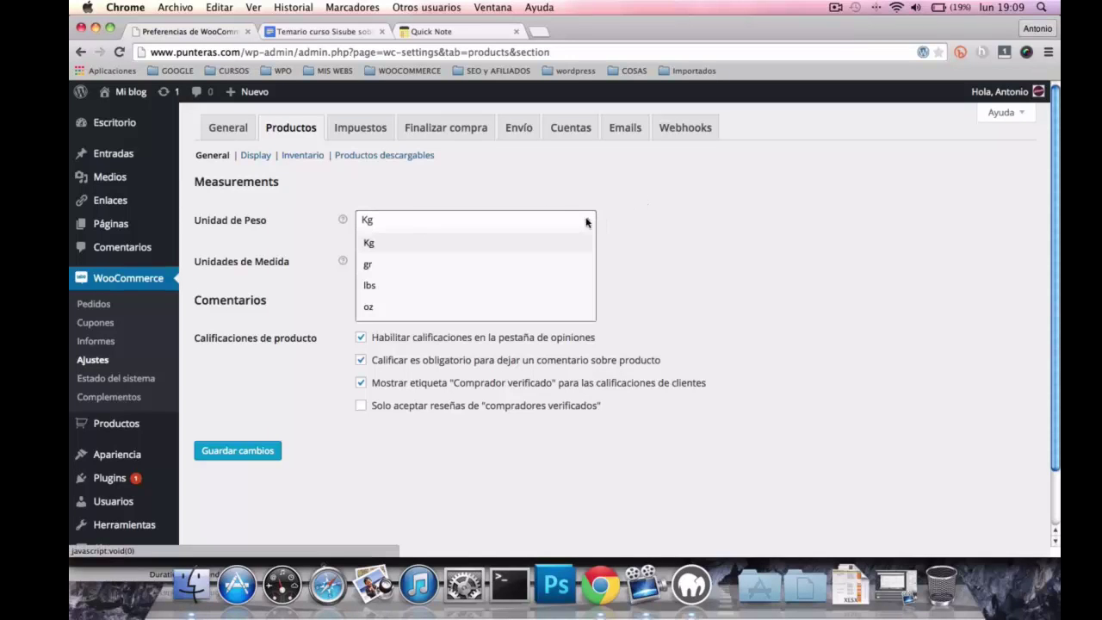
{"action": "left_click", "coordinate": [379, 269]}
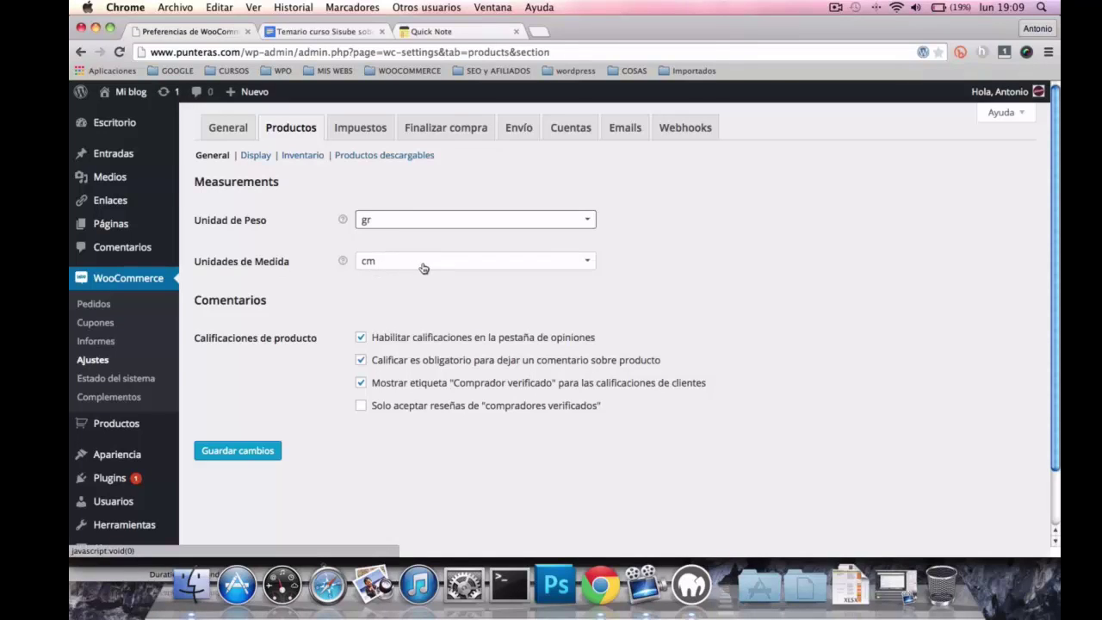
{"action": "left_click", "coordinate": [588, 262]}
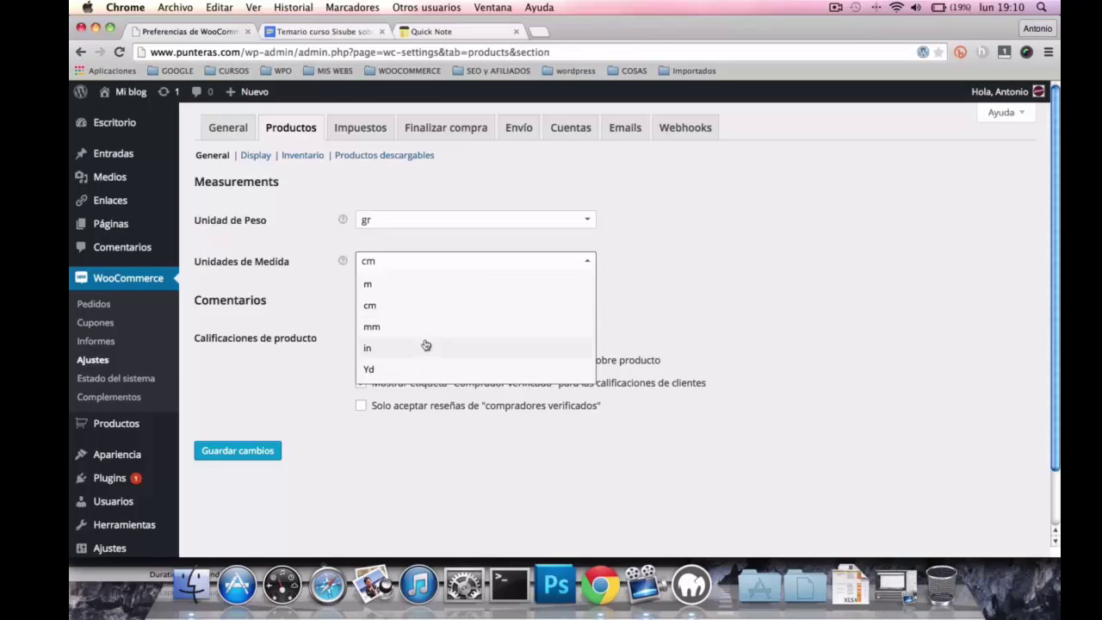
{"action": "left_click", "coordinate": [588, 264]}
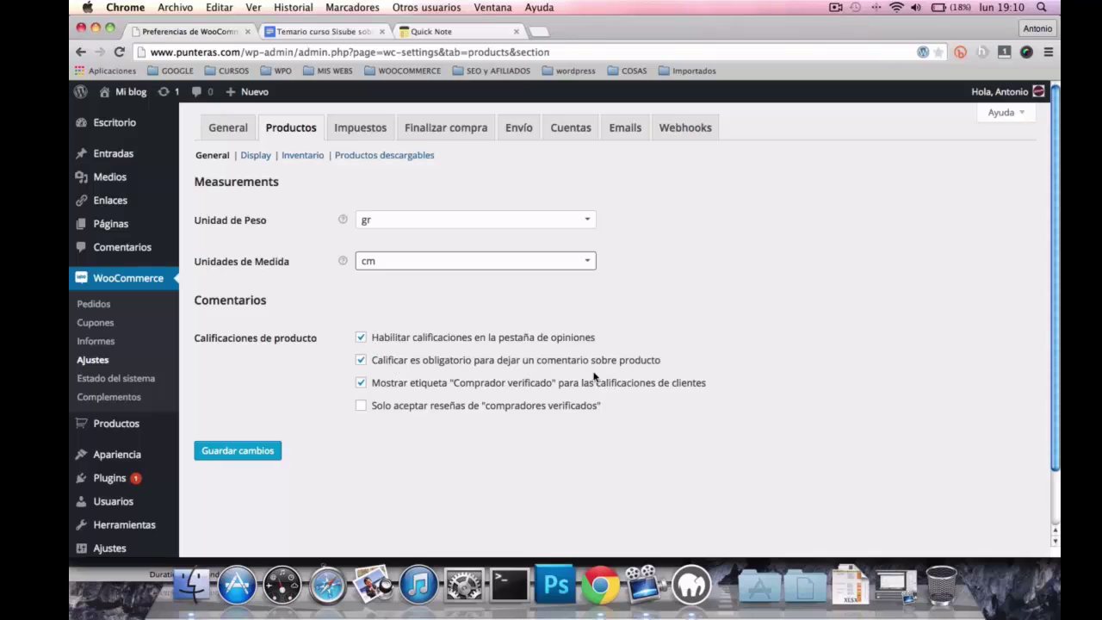
- Enable accepting reviews only from verified buyers ("compradores verificados") and save the general product settings
{"action": "left_click", "coordinate": [361, 408]}
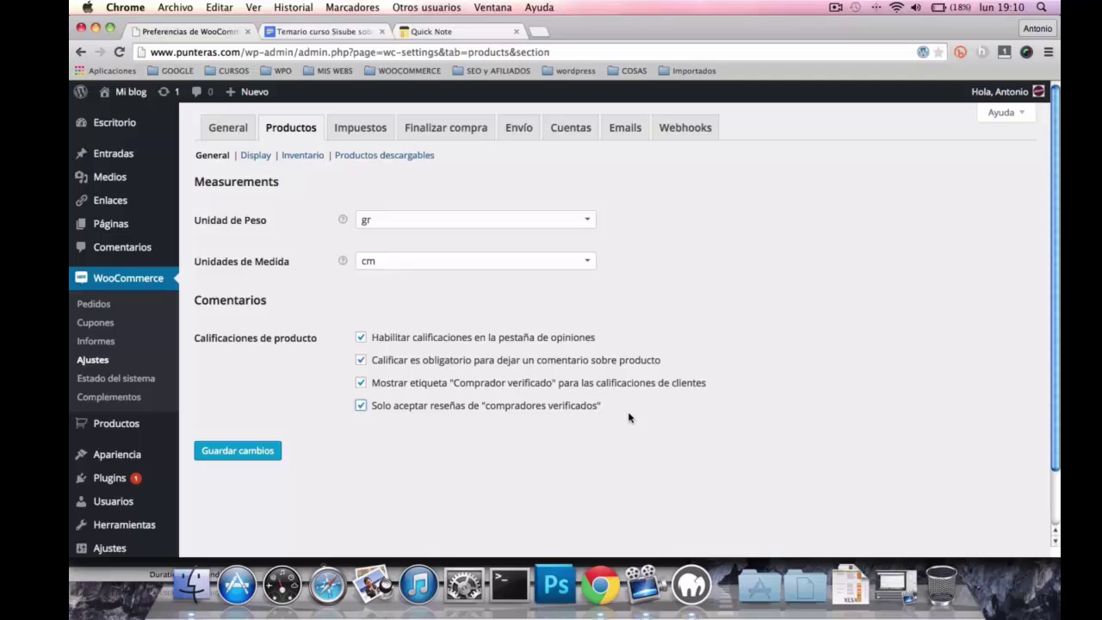
{"action": "left_click", "coordinate": [247, 453]}
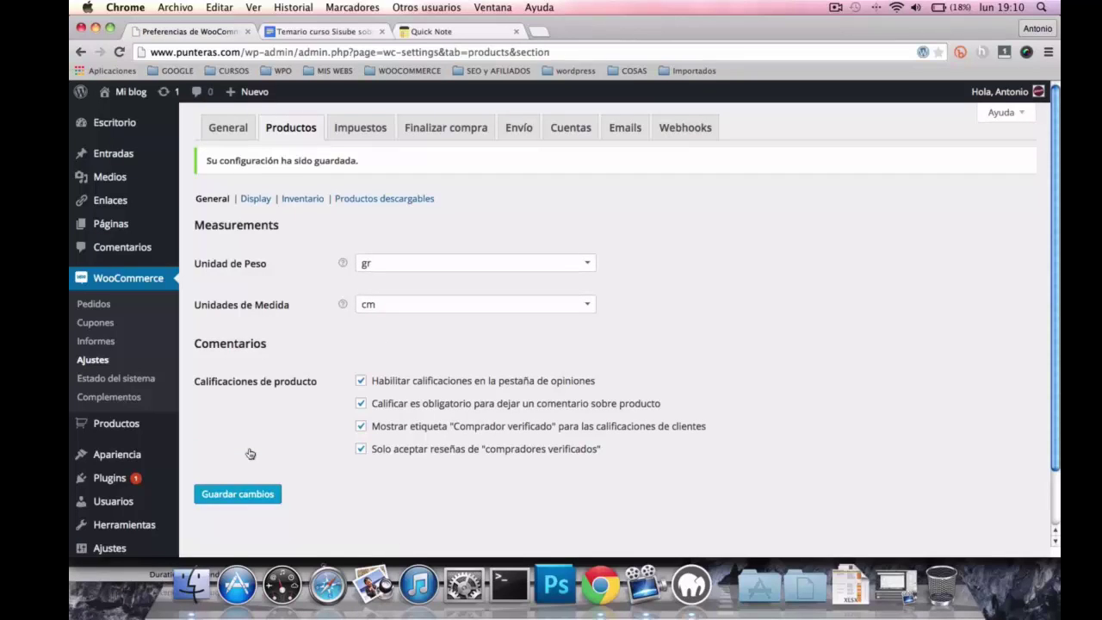
- In the product display settings, choose Tienda as the shop page and set its content to "Muestran productos"
{"action": "left_click", "coordinate": [264, 201]}
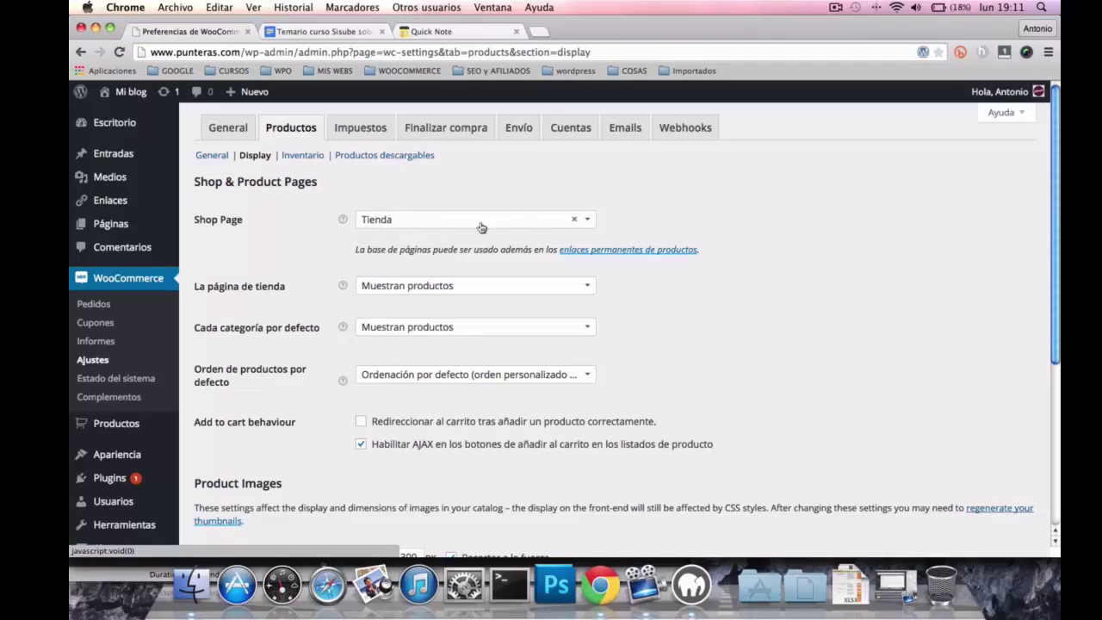
{"action": "left_click", "coordinate": [589, 221]}
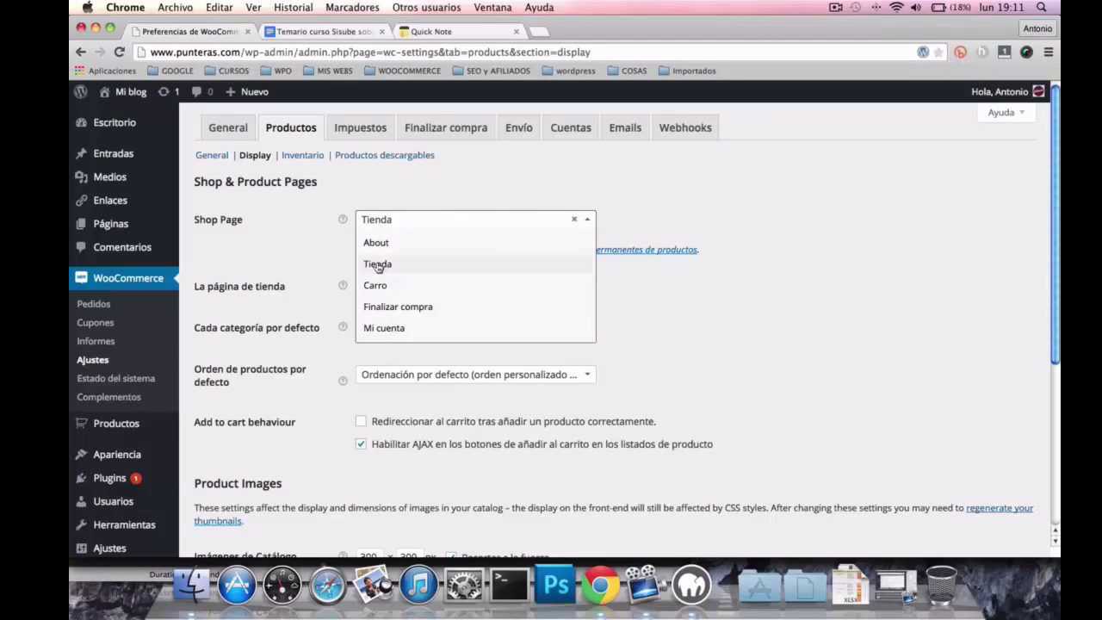
{"action": "left_click", "coordinate": [377, 265]}
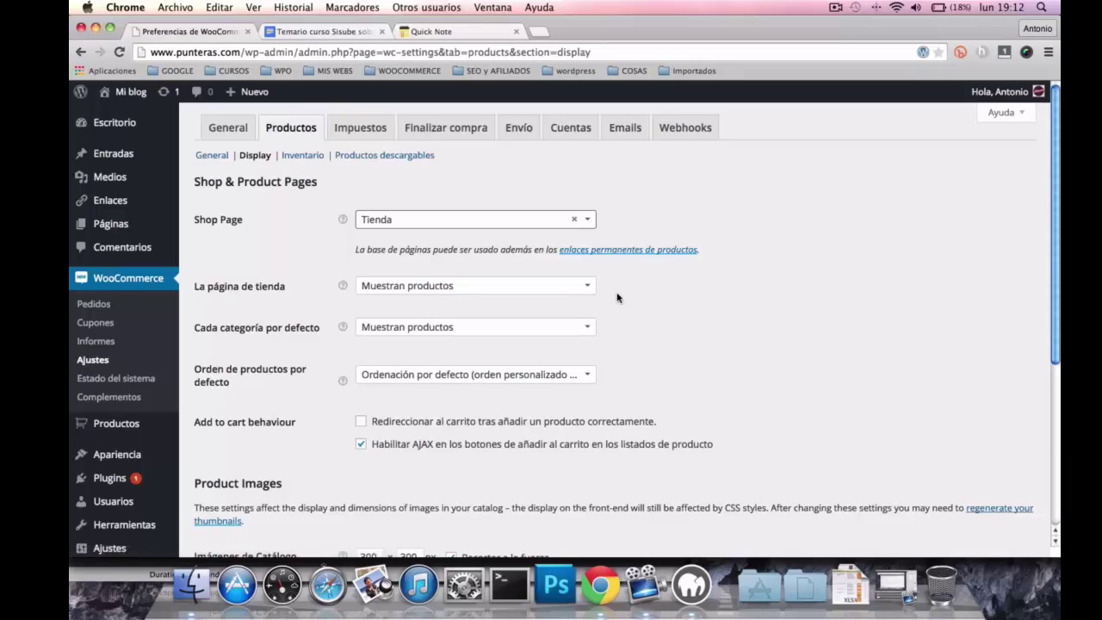
{"action": "scroll", "coordinate": [615, 298], "scroll_direction": "down", "scroll_amount": 1}
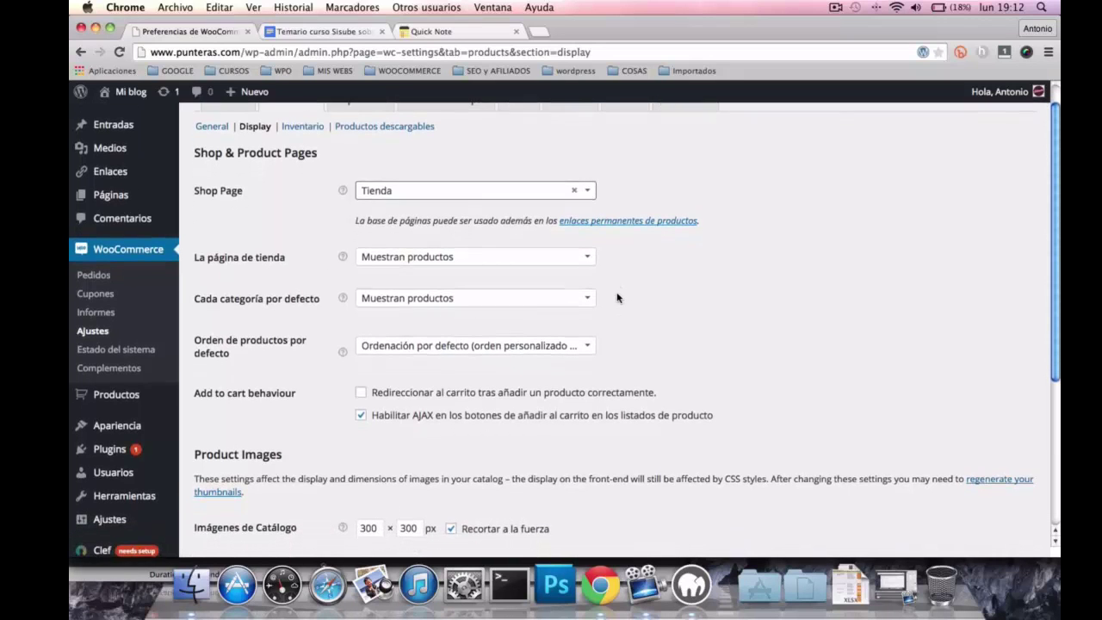
{"action": "left_click", "coordinate": [575, 258]}
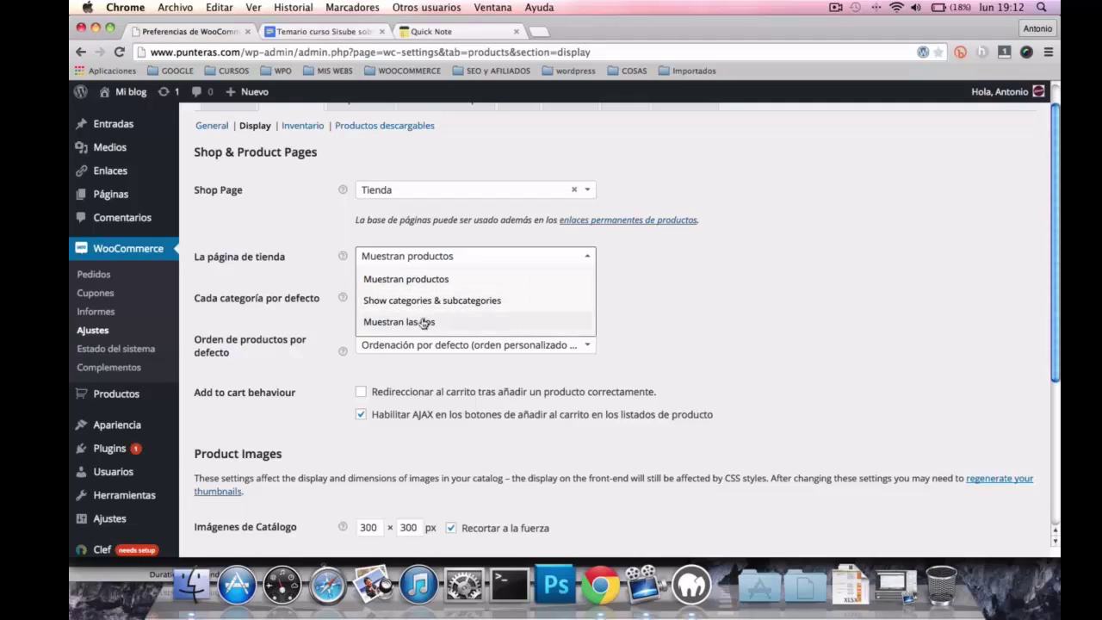
{"action": "left_click", "coordinate": [425, 280]}
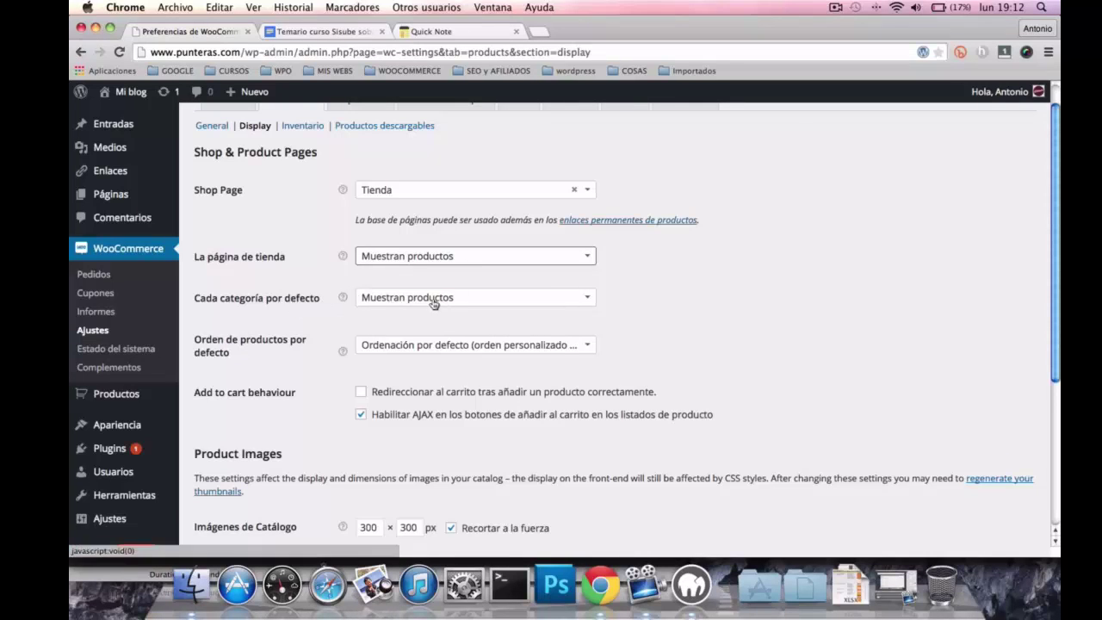
- Set the default category display to "Muestran productos" and the default product order to "Ordenación por defecto (orden personalizado + nombre)"
{"action": "left_click", "coordinate": [588, 297]}
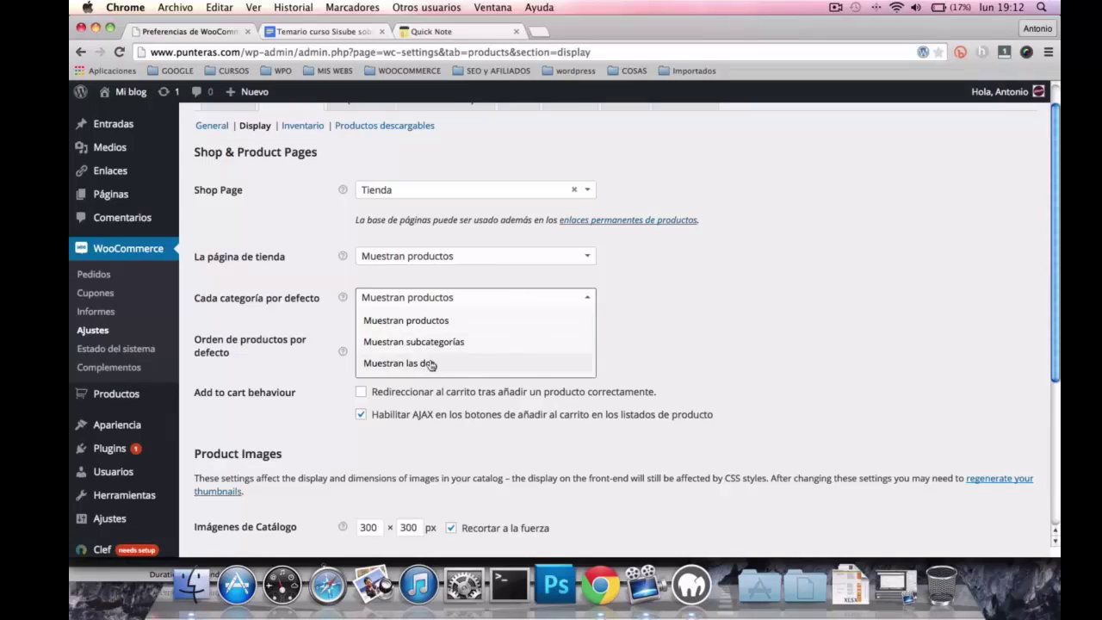
{"action": "left_click", "coordinate": [434, 320]}
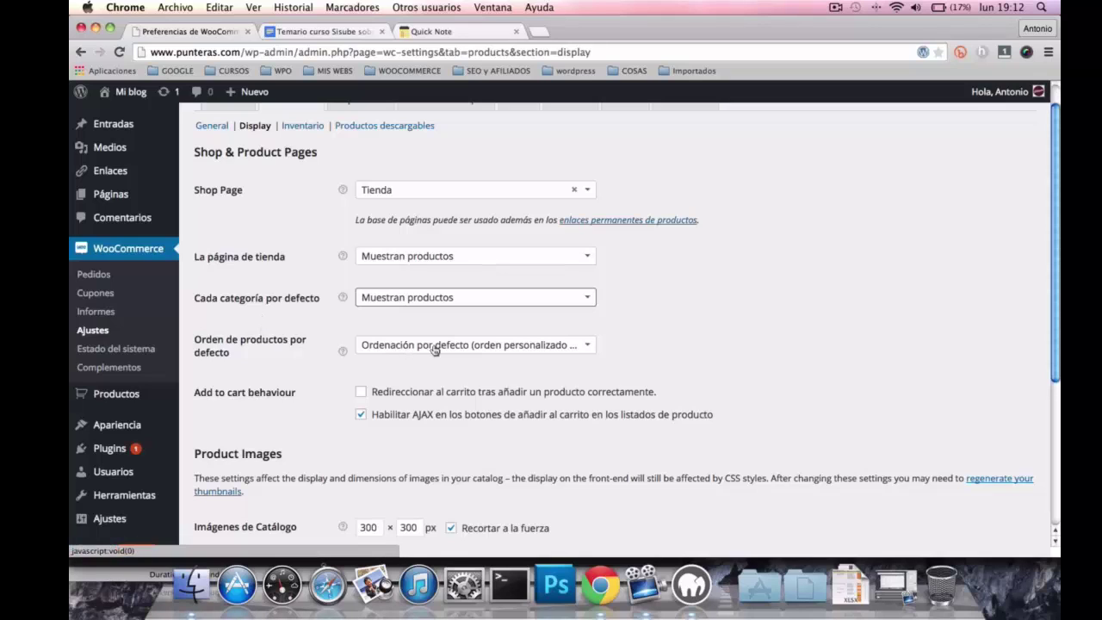
{"action": "left_click", "coordinate": [585, 348]}
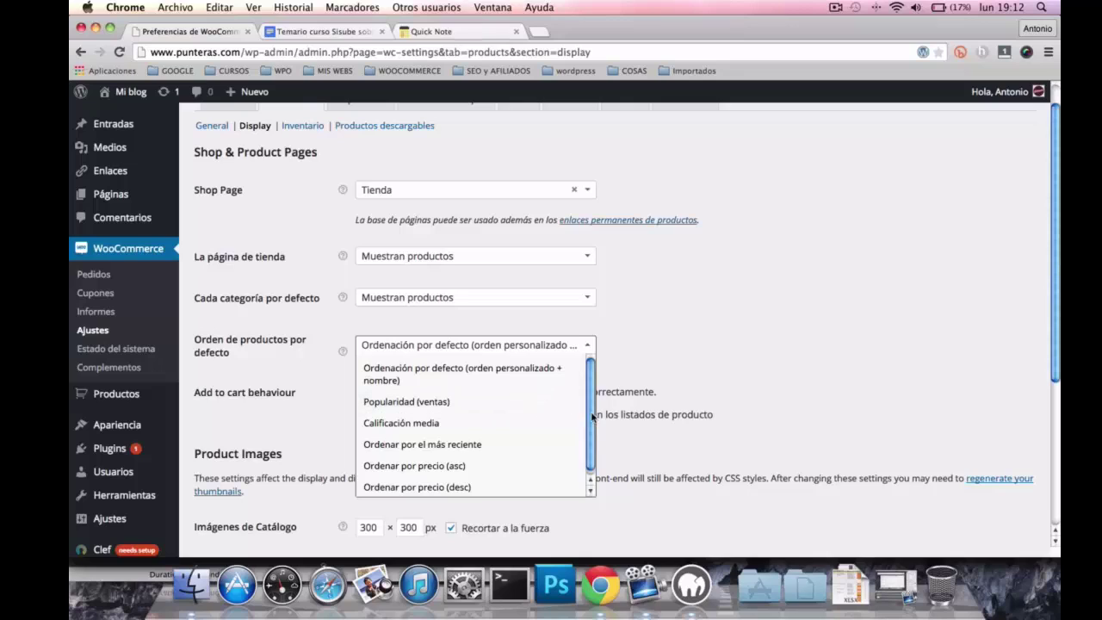
{"action": "scroll", "coordinate": [594, 422], "scroll_direction": "down", "scroll_amount": 1}
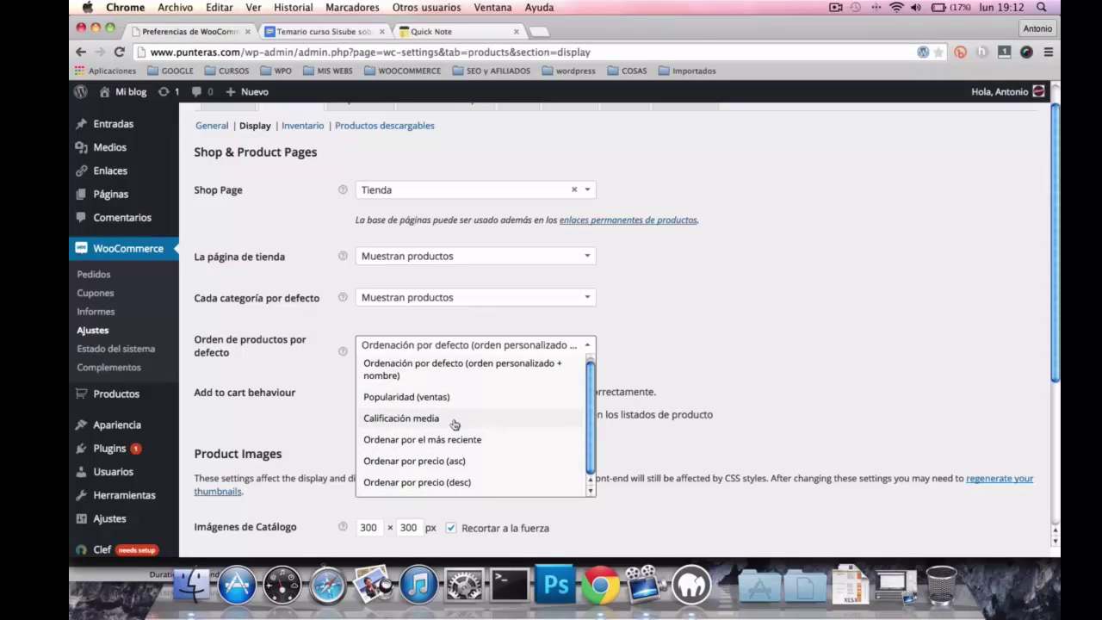
{"action": "scroll", "coordinate": [485, 426], "scroll_direction": "up", "scroll_amount": 1}
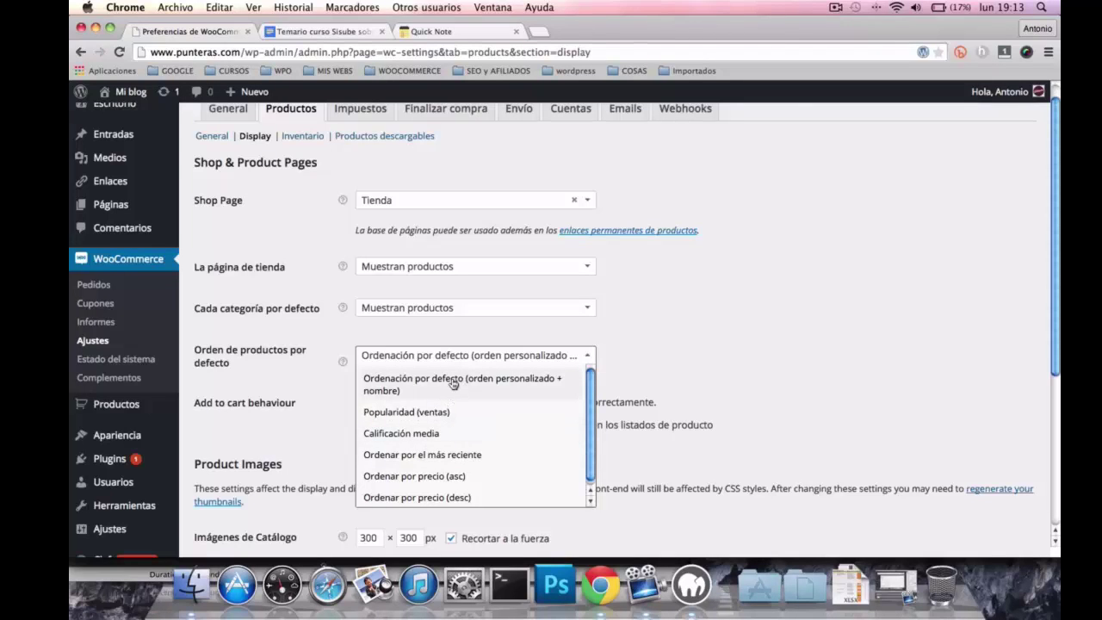
{"action": "left_click", "coordinate": [495, 381]}
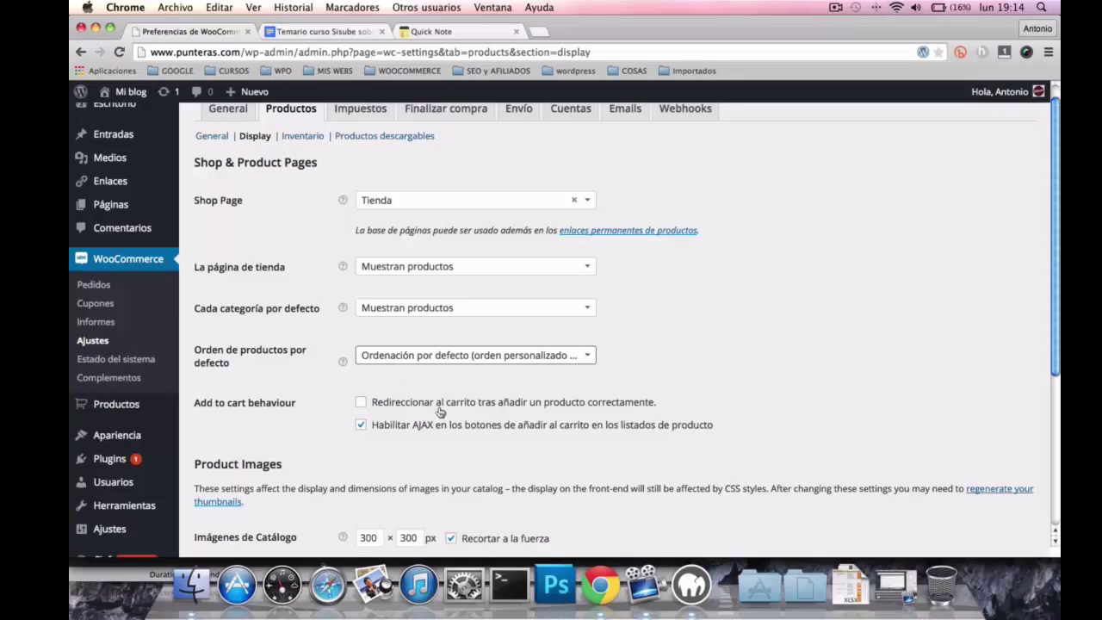
- Review the add-to-cart behaviour and product image options, and save the display settings
{"action": "scroll", "coordinate": [449, 412], "scroll_direction": "up", "scroll_amount": 1}
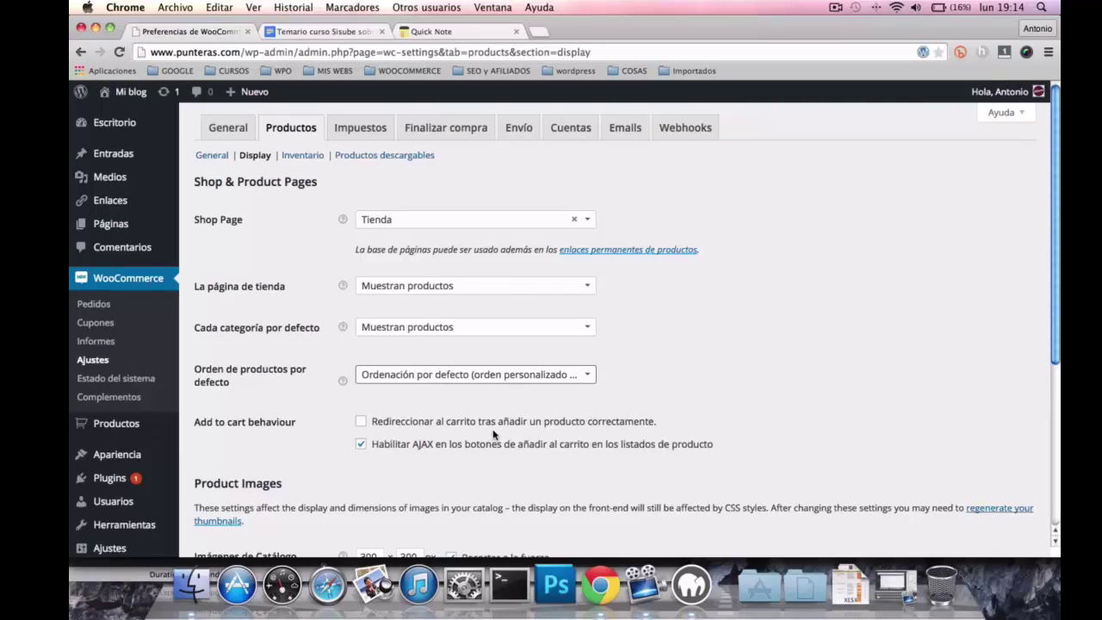
{"action": "scroll", "coordinate": [495, 434], "scroll_direction": "down", "scroll_amount": 3}
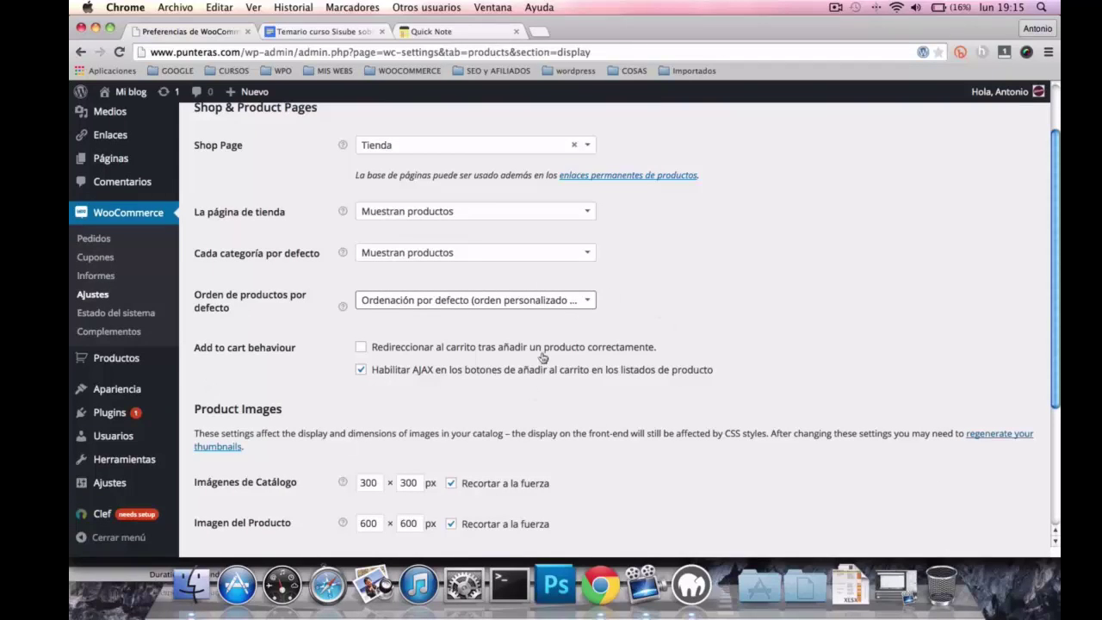
{"action": "scroll", "coordinate": [774, 402], "scroll_direction": "down", "scroll_amount": 4}
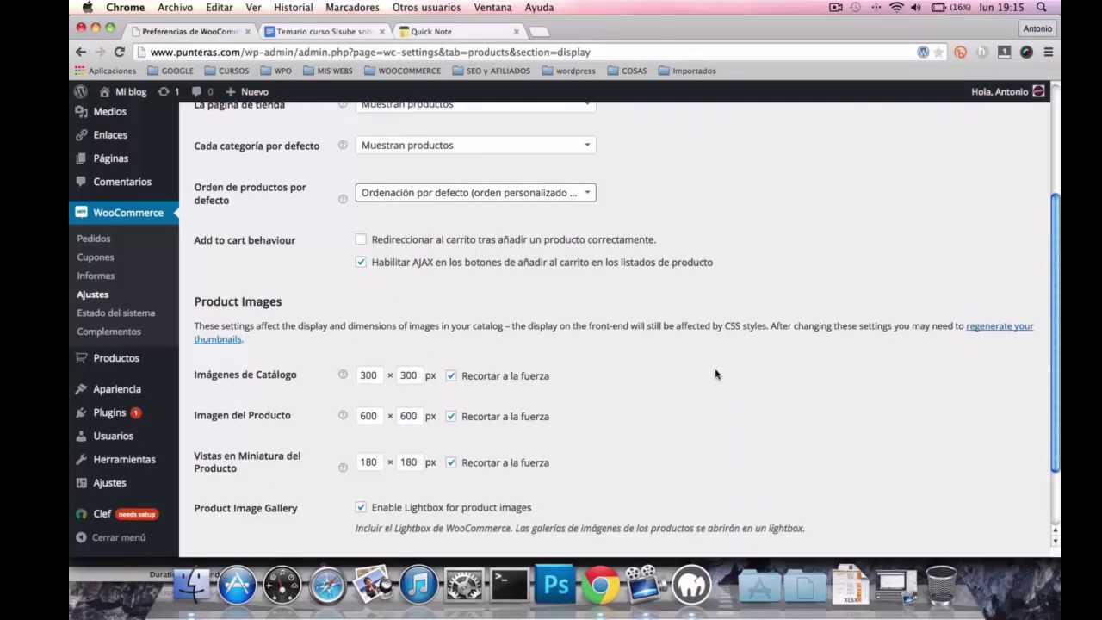
{"action": "scroll", "coordinate": [715, 370], "scroll_direction": "down", "scroll_amount": 3}
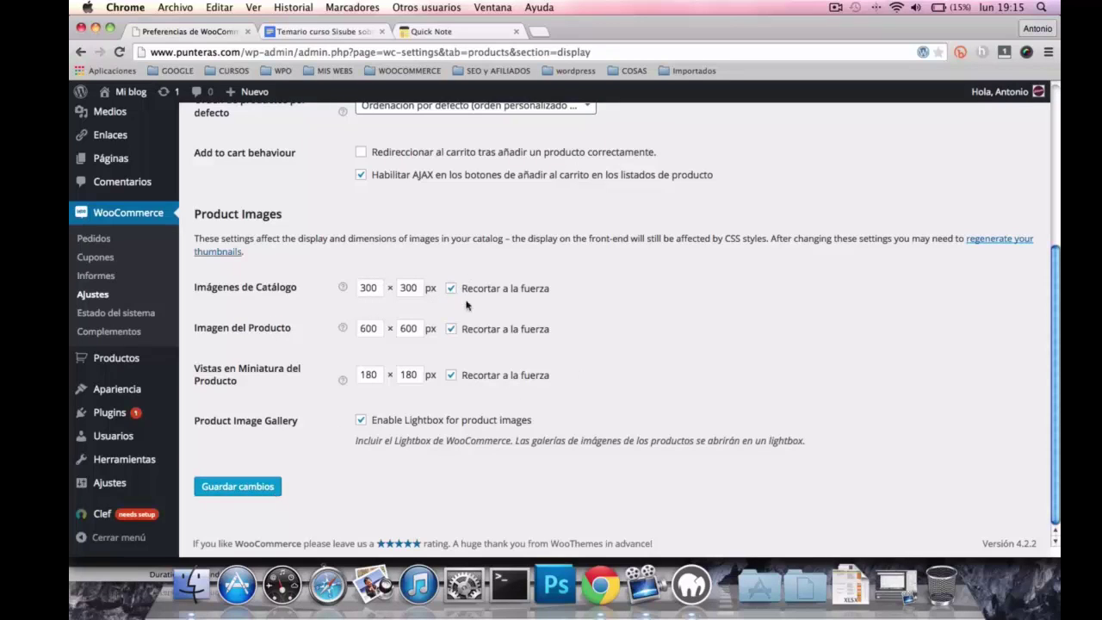
{"action": "left_click", "coordinate": [257, 487]}
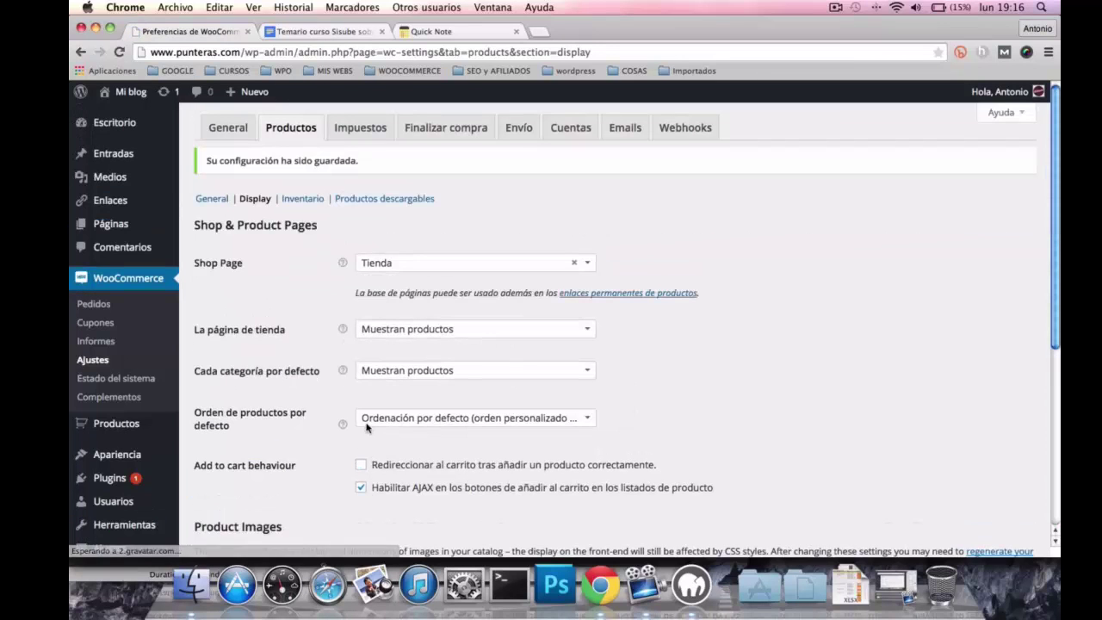
- In the inventory settings, set the stock hold time (Congelar stock) to 0 minutes
{"action": "left_click", "coordinate": [304, 201]}
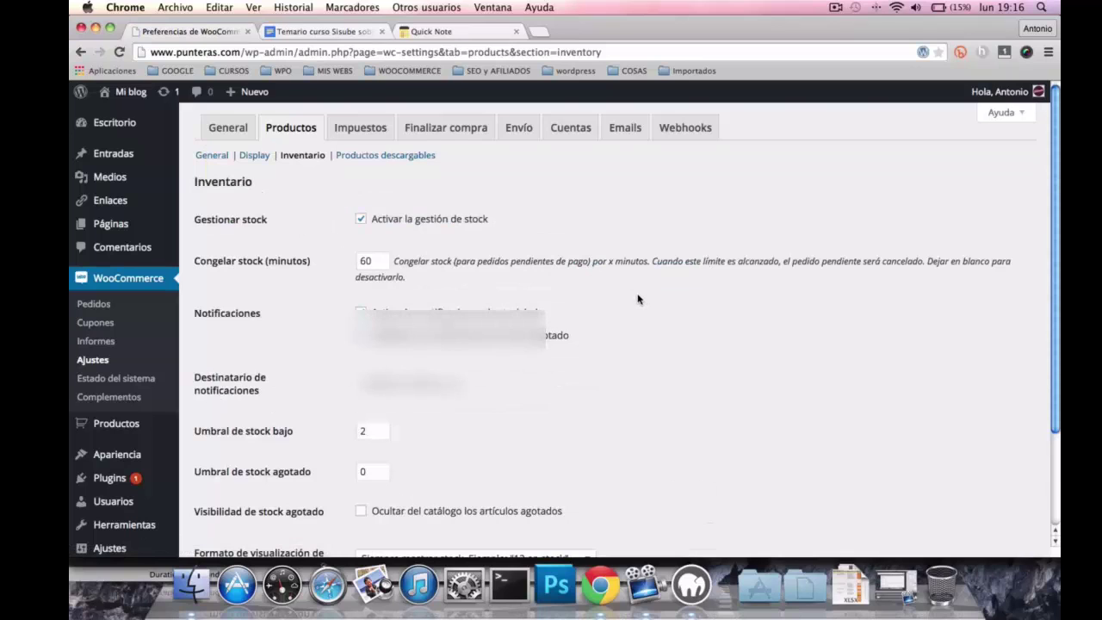
{"action": "scroll", "coordinate": [638, 298], "scroll_direction": "down", "scroll_amount": 3}
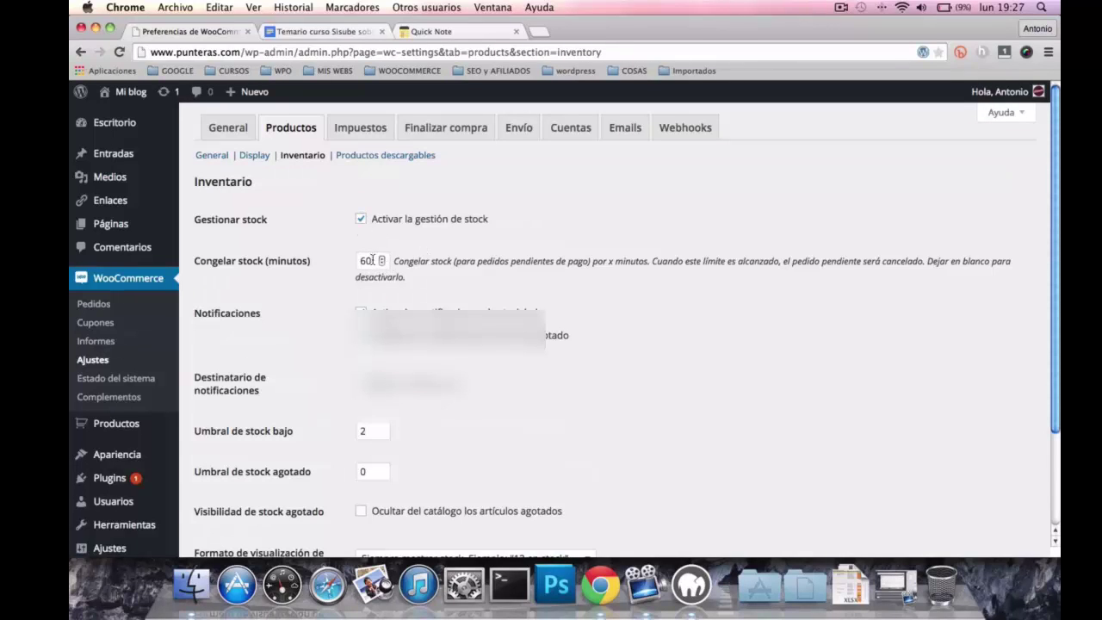
{"action": "left_click_drag", "start_coordinate": [376, 261], "coordinate": [353, 261]}
{"action": "type", "text": "0"}
{"action": "left_click", "coordinate": [505, 274]}
{"action": "scroll", "coordinate": [604, 285], "scroll_direction": "down", "scroll_amount": 1}
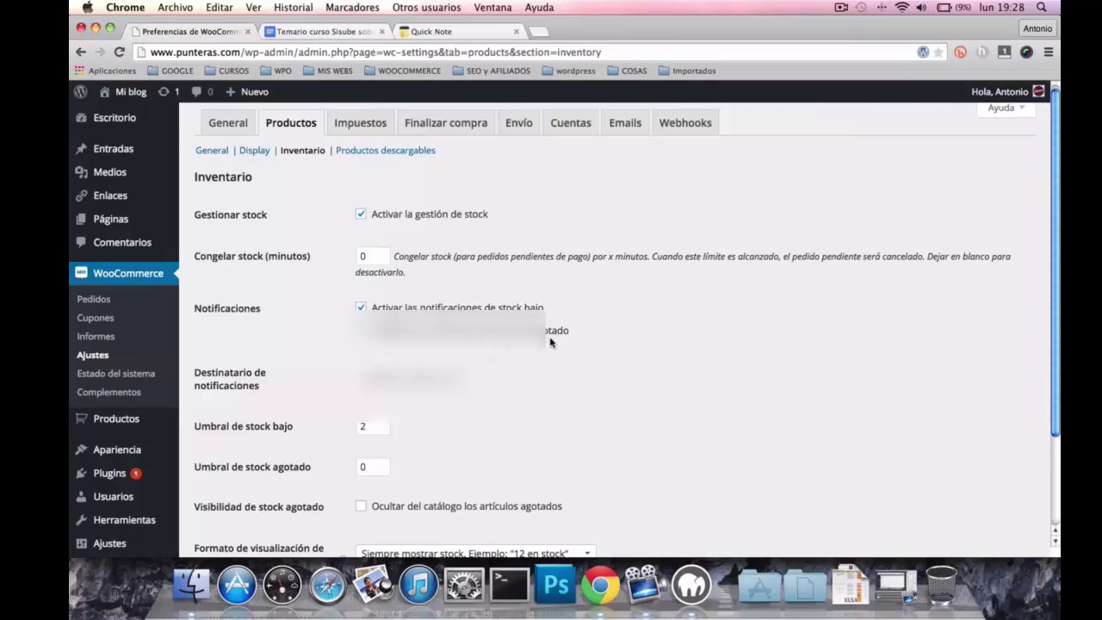
- Examine the stock notification settings, the low-stock and out-of-stock thresholds, and the option to hide sold-out items
{"action": "scroll", "coordinate": [315, 362], "scroll_direction": "down", "scroll_amount": 1}
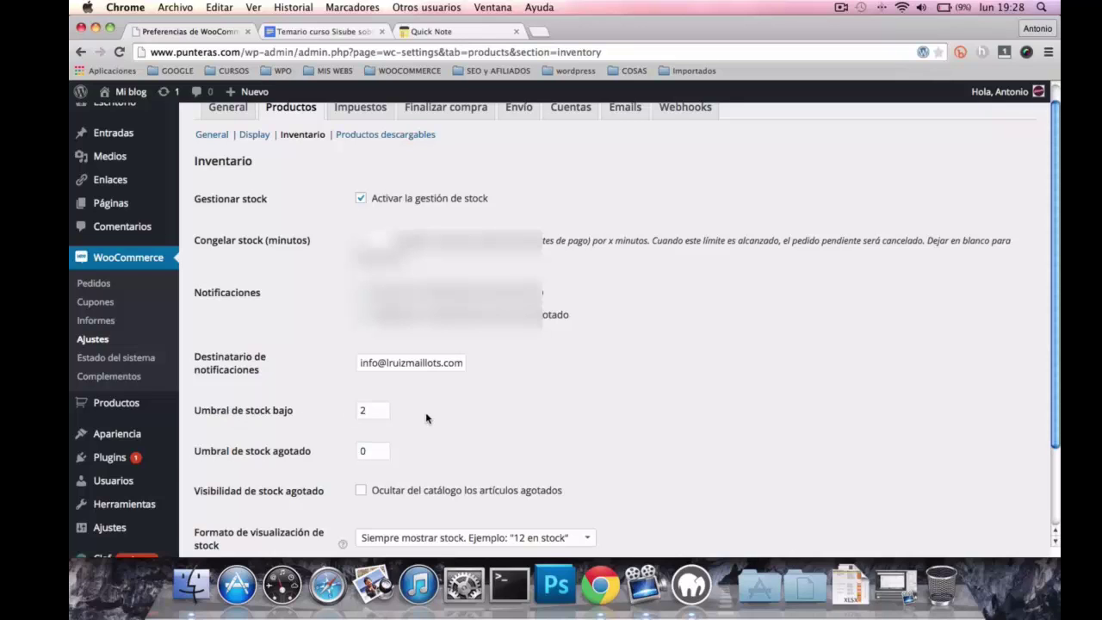
{"action": "scroll", "coordinate": [427, 419], "scroll_direction": "down", "scroll_amount": 3}
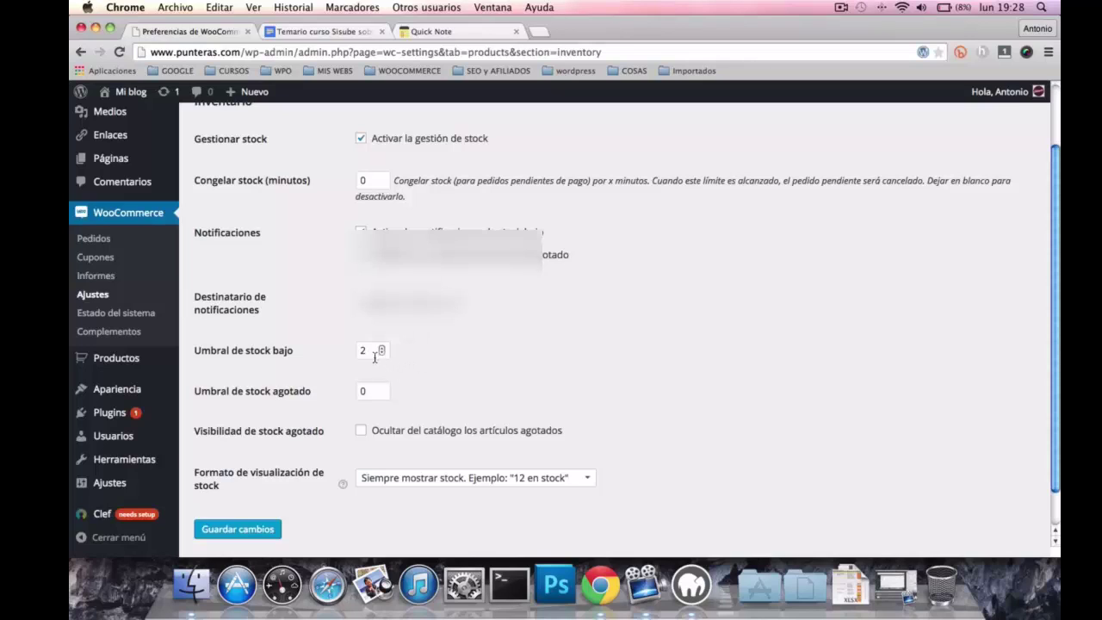
{"action": "left_click_drag", "start_coordinate": [372, 350], "coordinate": [360, 351]}
{"action": "left_click", "coordinate": [372, 350]}
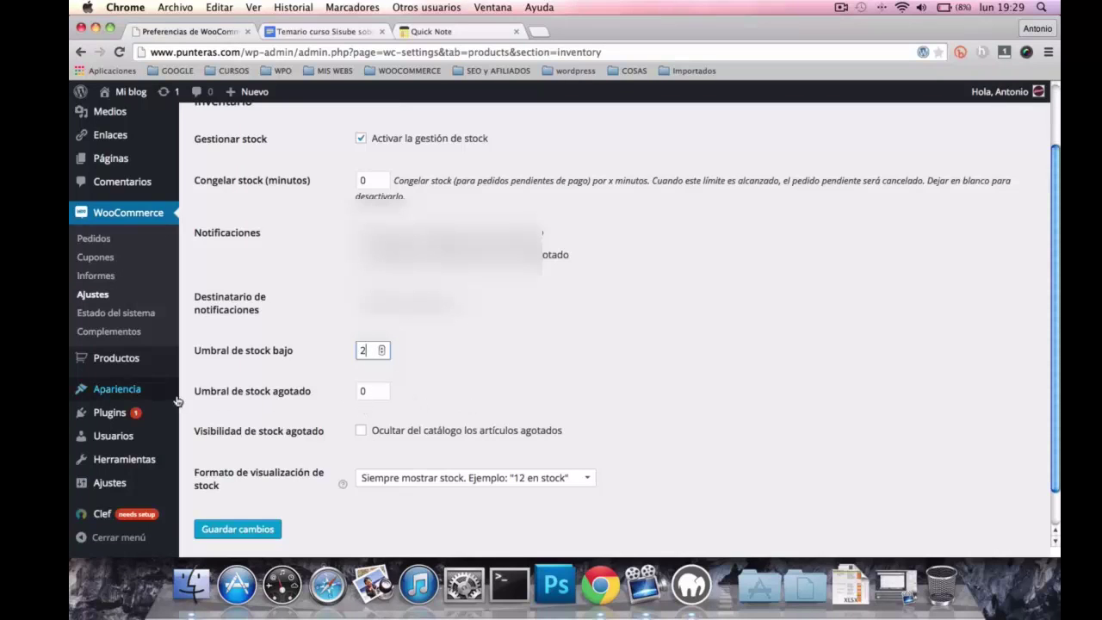
{"action": "left_click", "coordinate": [368, 393]}
{"action": "scroll", "coordinate": [350, 394], "scroll_direction": "down", "scroll_amount": 1}
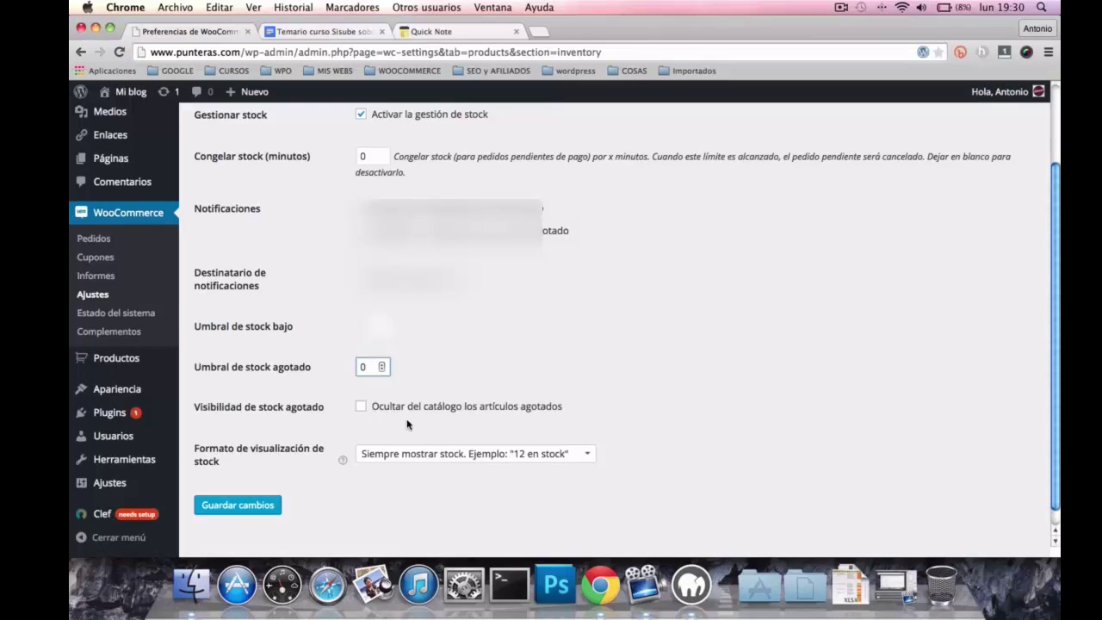
{"action": "scroll", "coordinate": [410, 420], "scroll_direction": "down", "scroll_amount": 1}
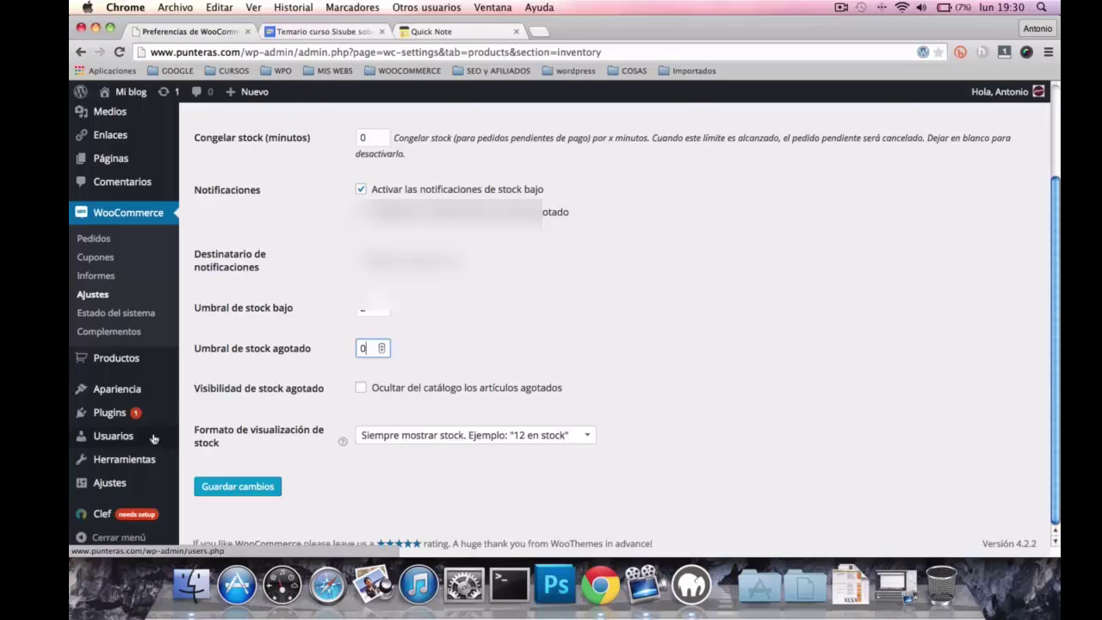
- Set the stock display format to "Solamente mostrar stock cuando es bajo" and save the inventory settings
{"action": "left_click", "coordinate": [583, 439]}
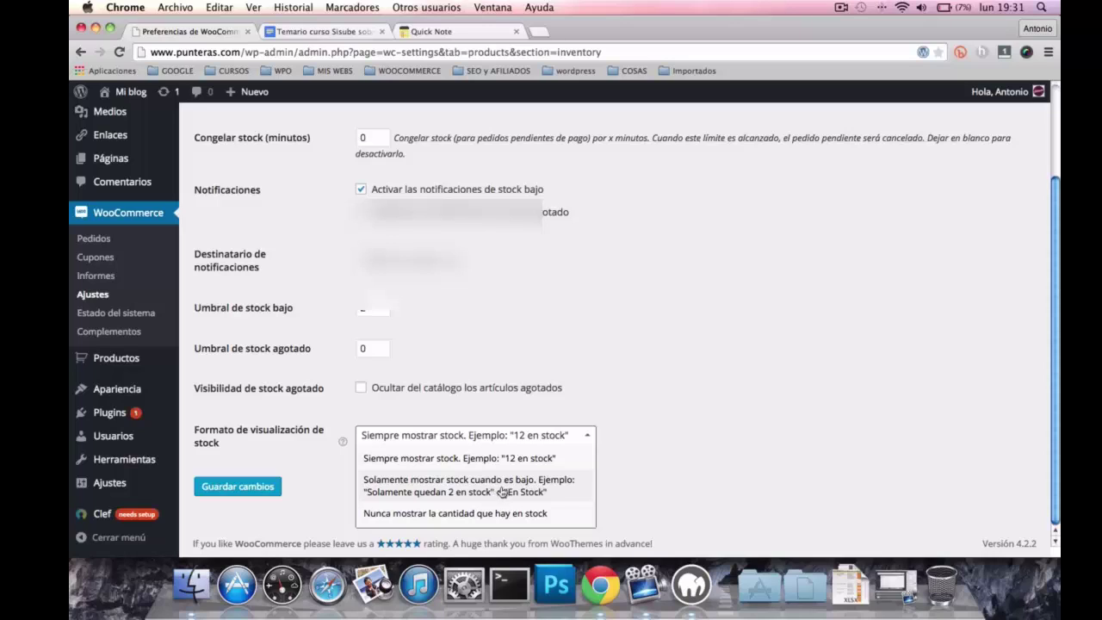
{"action": "left_click", "coordinate": [435, 491]}
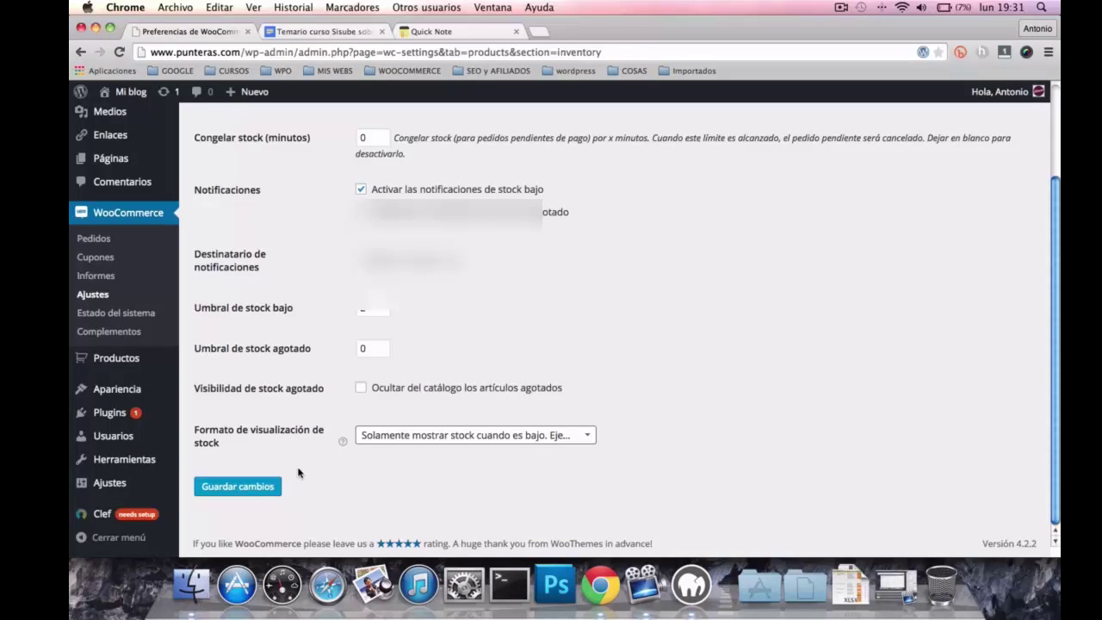
{"action": "left_click", "coordinate": [254, 487]}
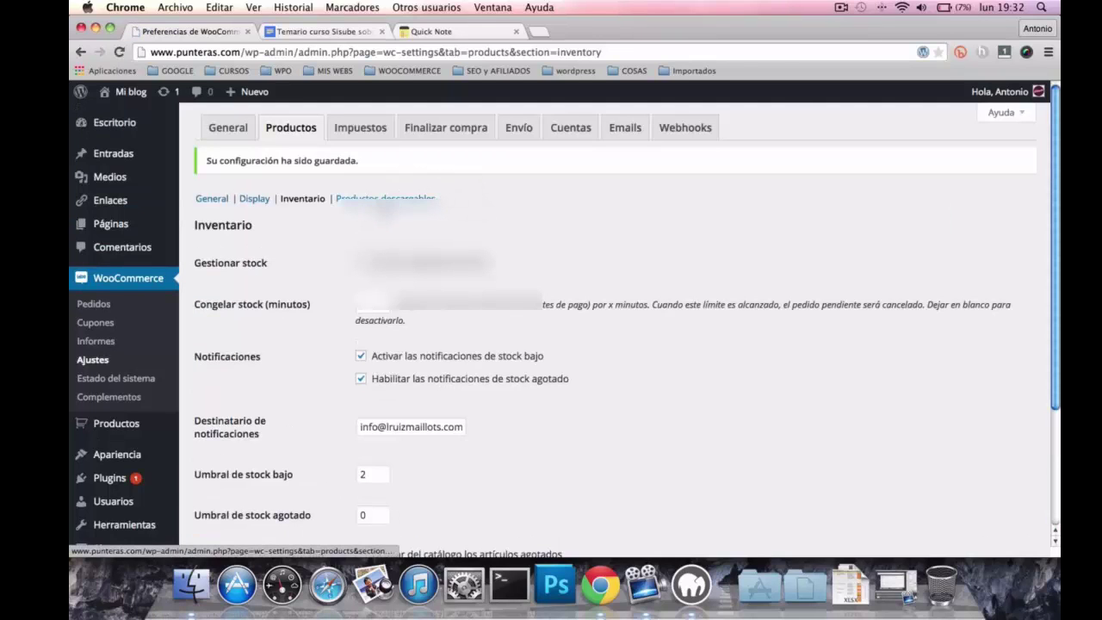
- Open the downloadable products settings and save them with the existing download method and access restrictions
{"action": "left_click", "coordinate": [389, 205]}
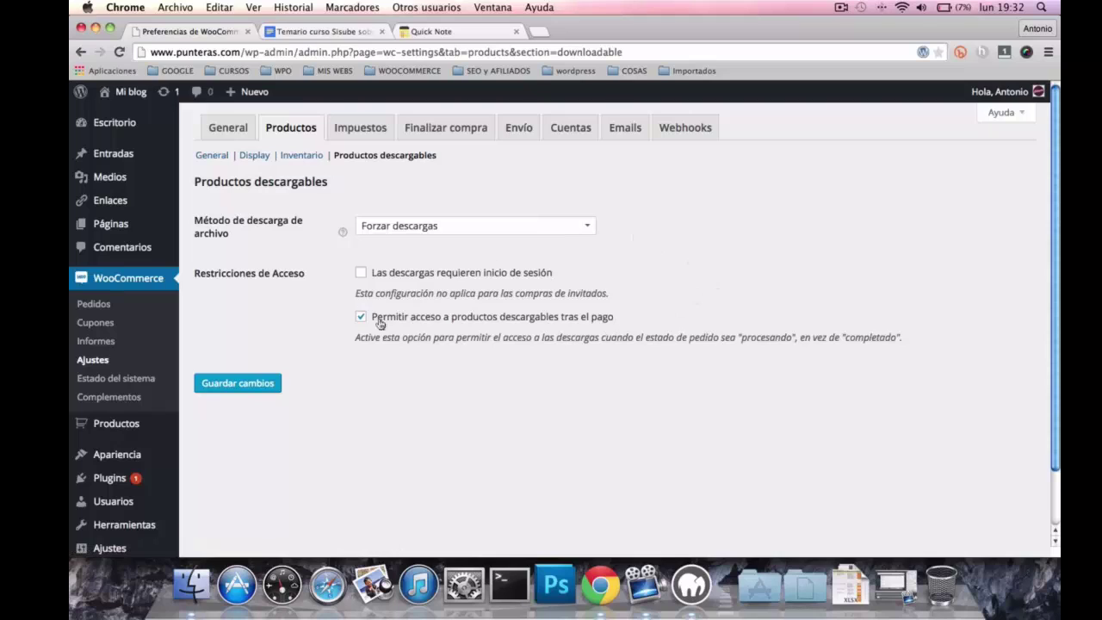
{"action": "left_click", "coordinate": [251, 387]}
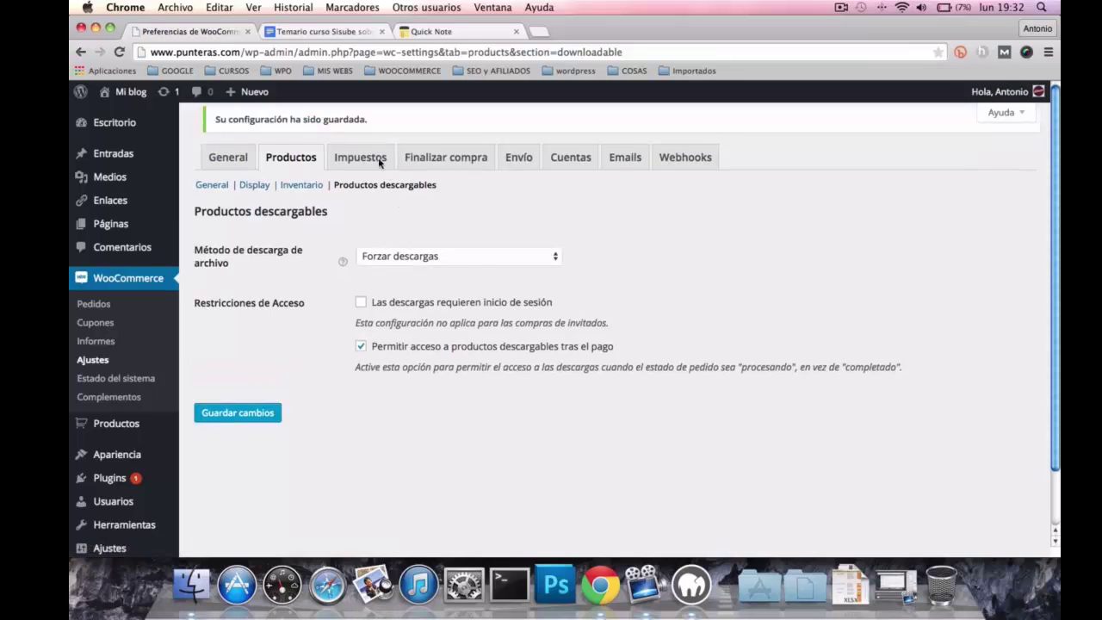